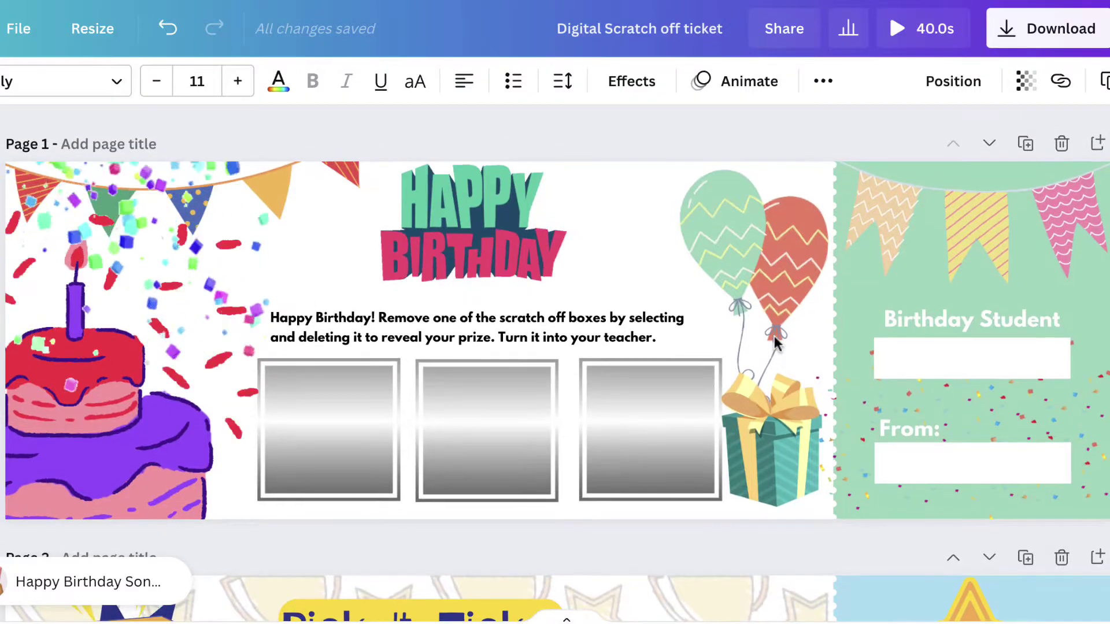
scroll(775, 335, down, 1)
scroll(775, 335, down, 2)
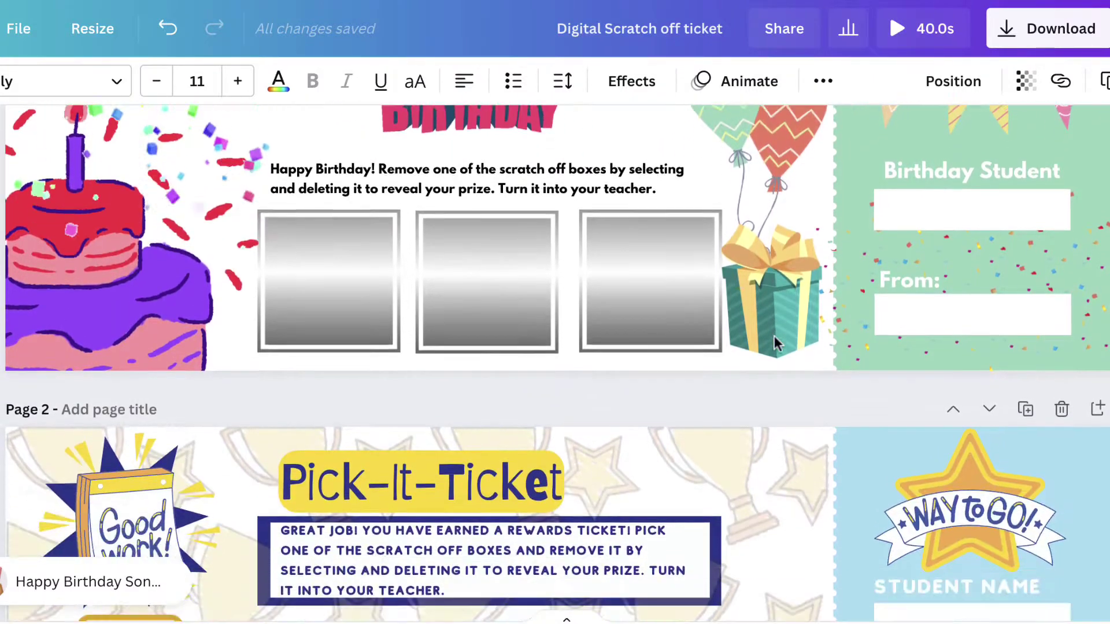
scroll(774, 336, down, 1)
scroll(775, 336, down, 2)
scroll(774, 343, down, 2)
scroll(774, 342, down, 1)
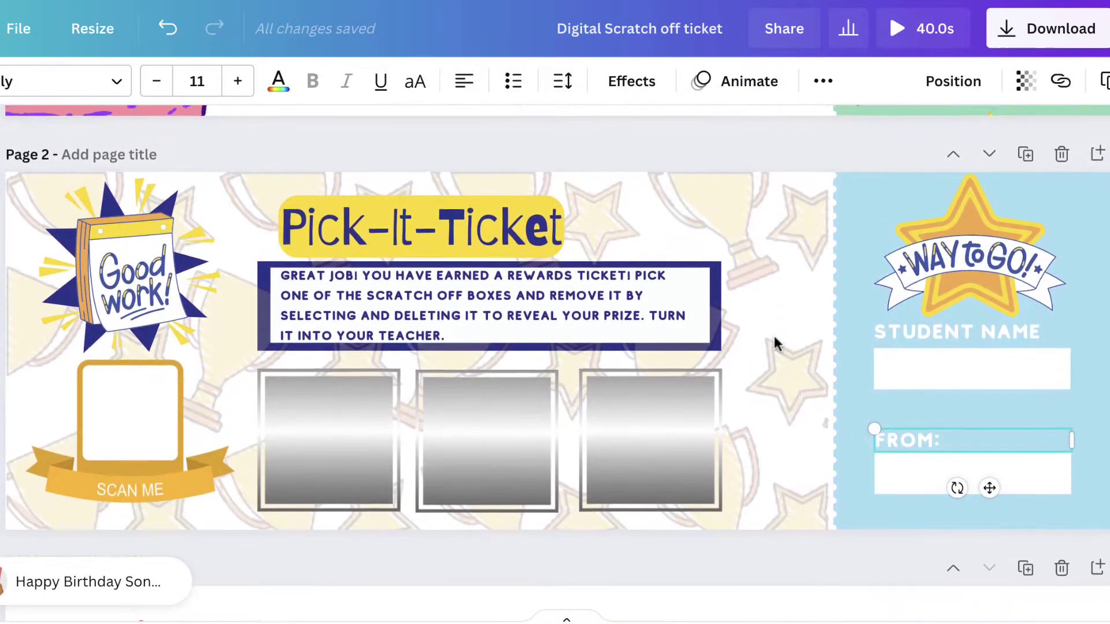
scroll(775, 342, down, 1)
scroll(774, 343, down, 2)
scroll(774, 343, down, 4)
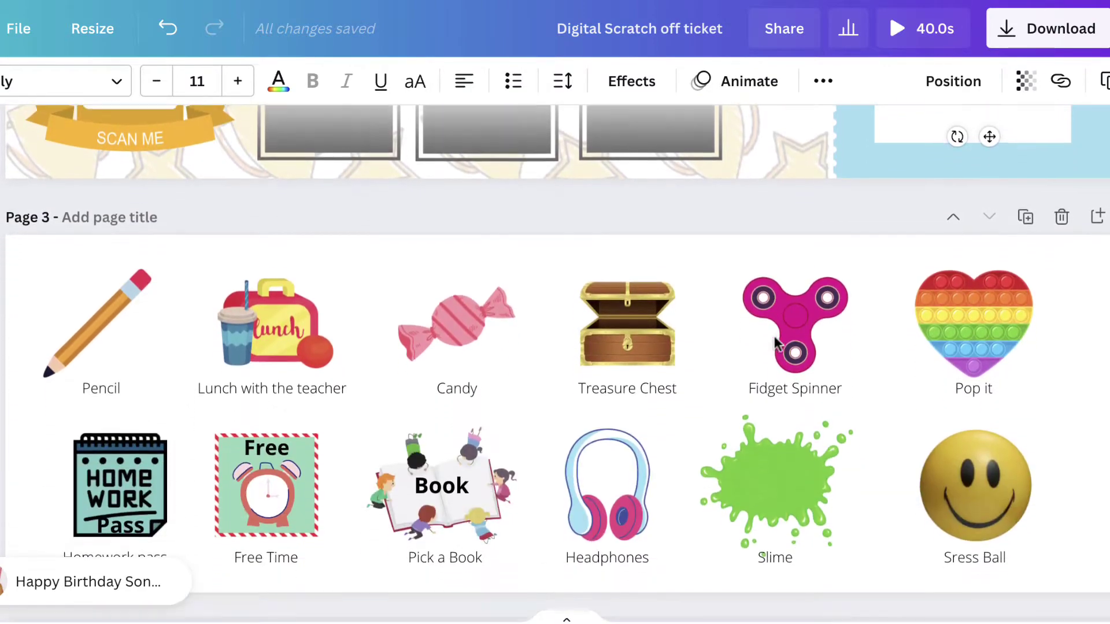
scroll(774, 342, up, 4)
scroll(774, 342, up, 7)
scroll(775, 343, up, 3)
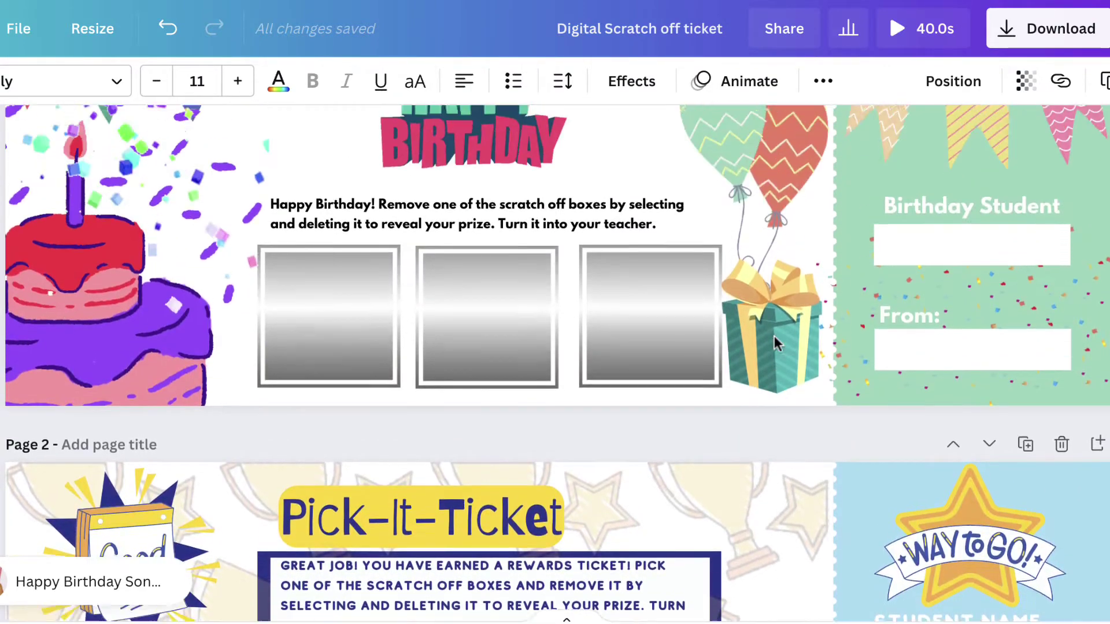
scroll(774, 342, up, 2)
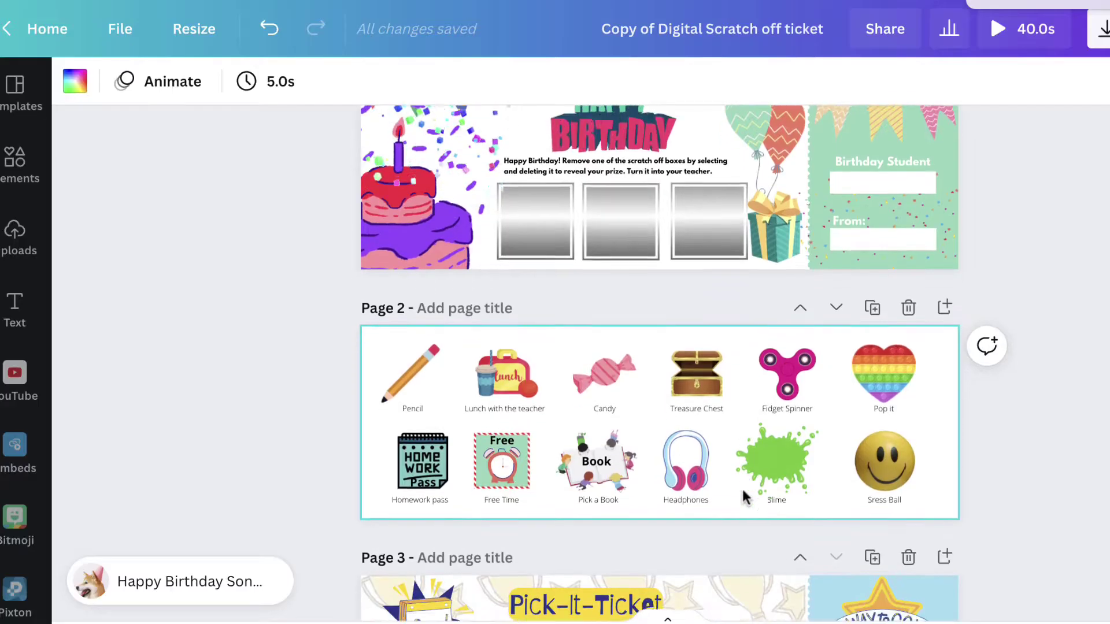
scroll(743, 489, down, 2)
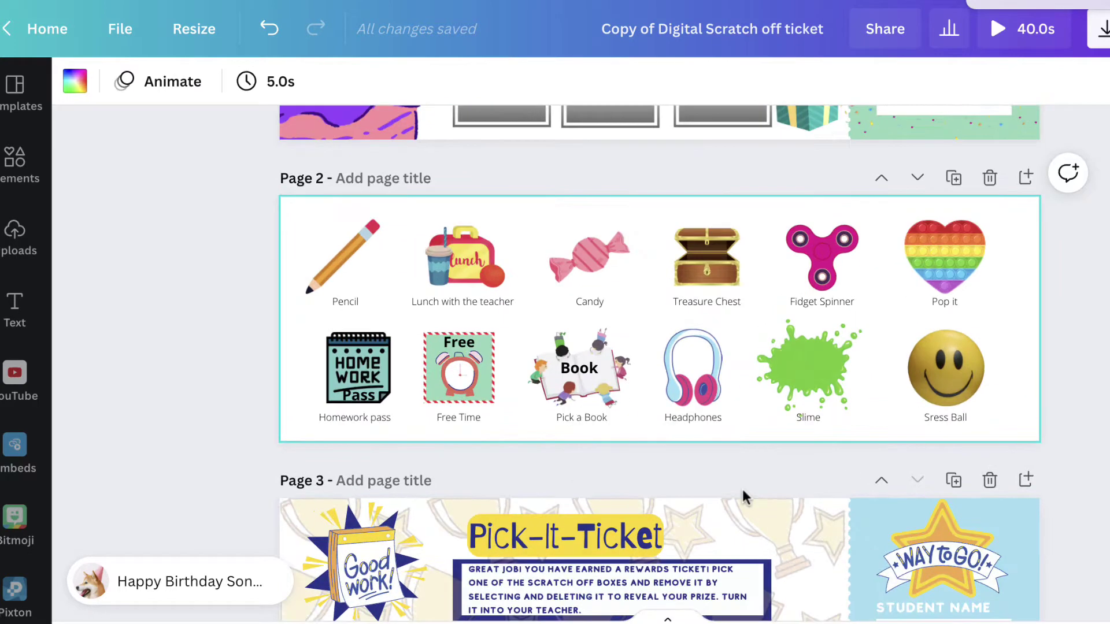
ctrl+scroll(743, 490, up, 5)
ctrl+scroll(743, 489, down, 5)
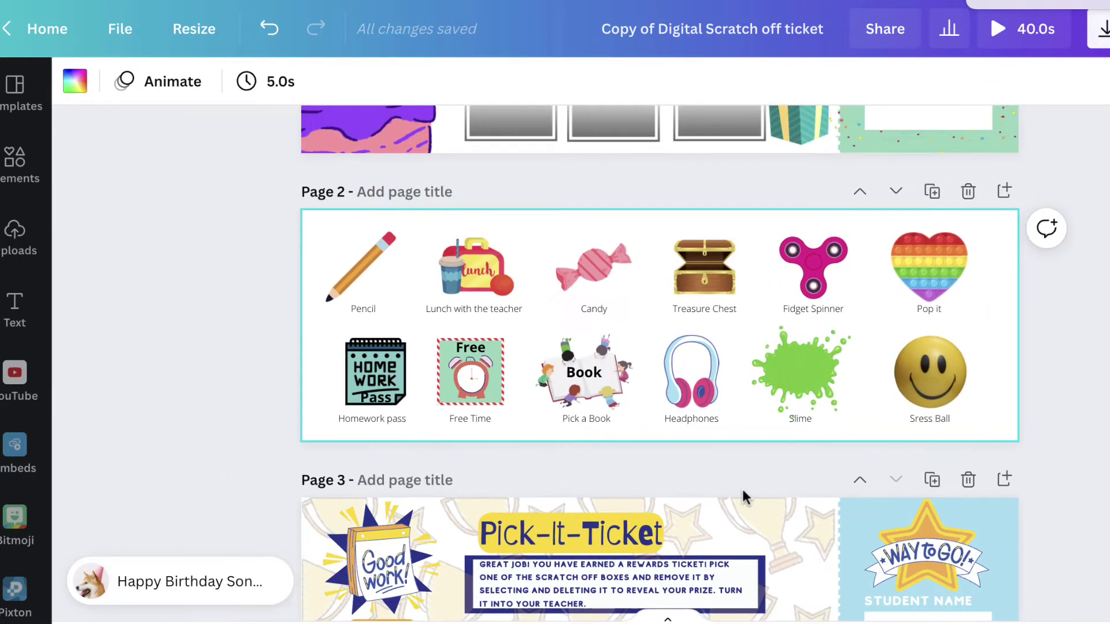
ctrl+scroll(743, 489, up, 2)
ctrl+scroll(743, 489, up, 1)
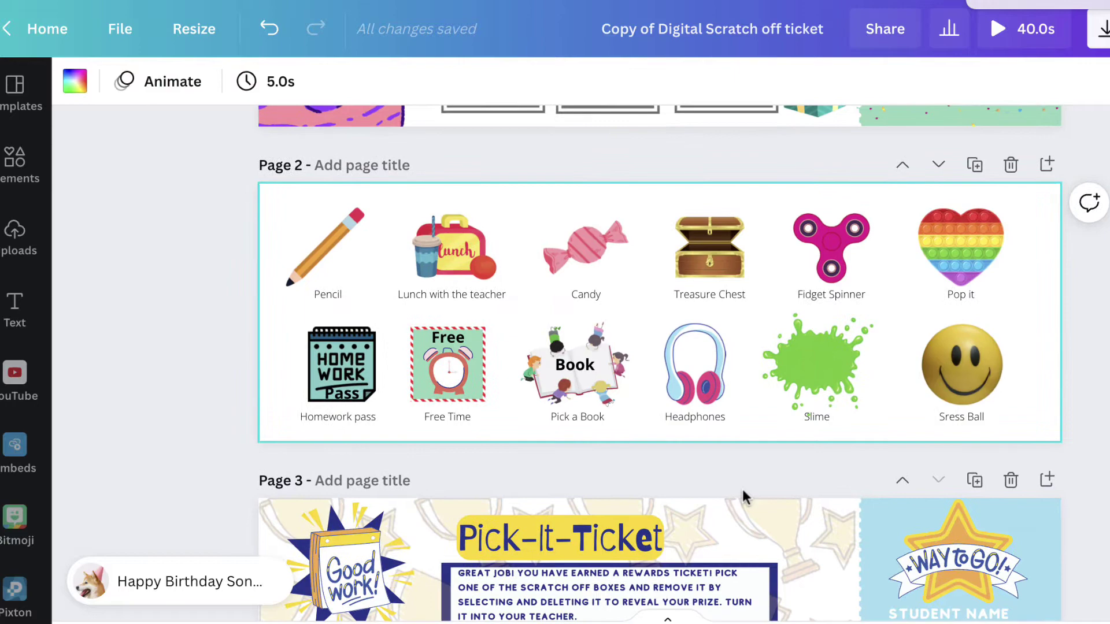
ctrl+scroll(742, 496, down, 1)
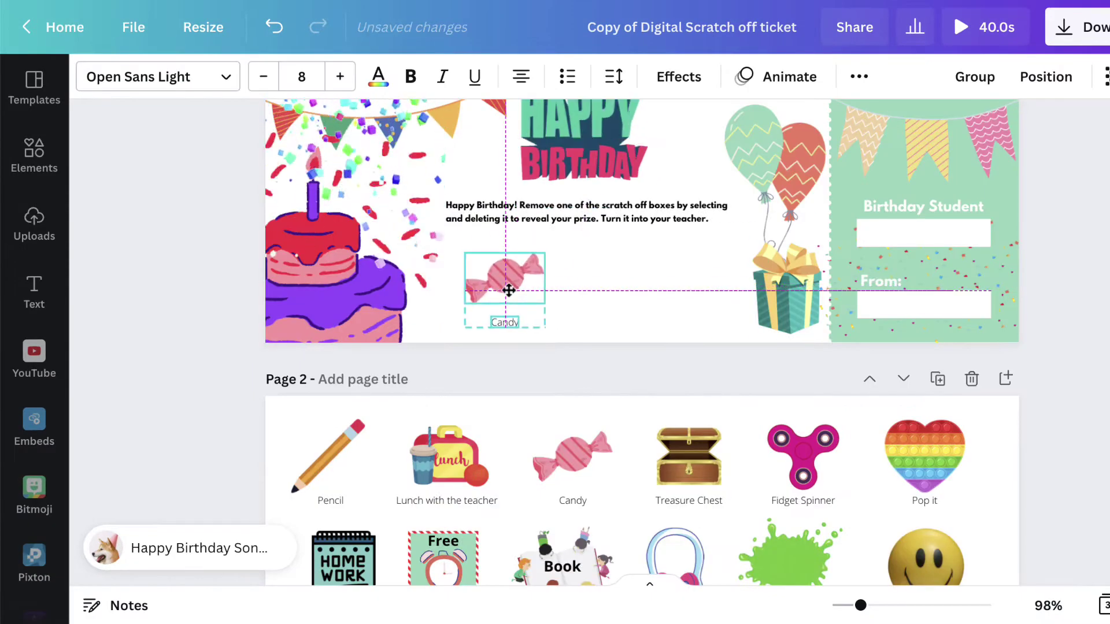
Place the Candy and Pop it heart graphics on the ticket, then lock all its elements.
drag(509, 291, 500, 291)
mouse_move(925, 459)
mouse_down()
mouse_move(601, 286)
mouse_move(622, 286)
mouse_up()
scroll(605, 357, down, 1)
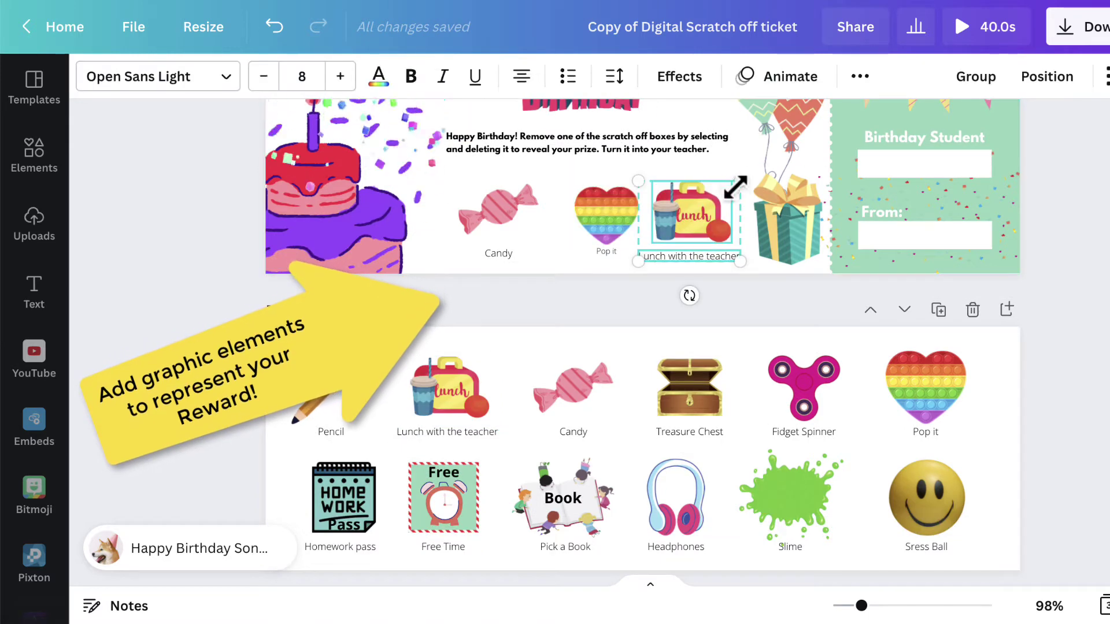
scroll(687, 292, up, 2)
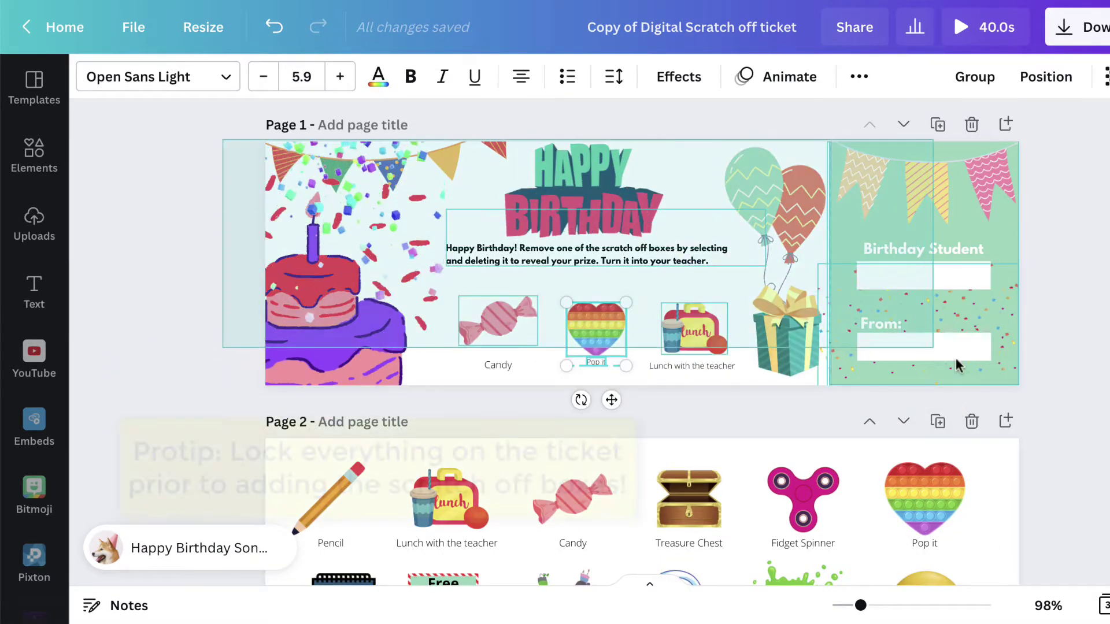
drag(725, 251, 1037, 392)
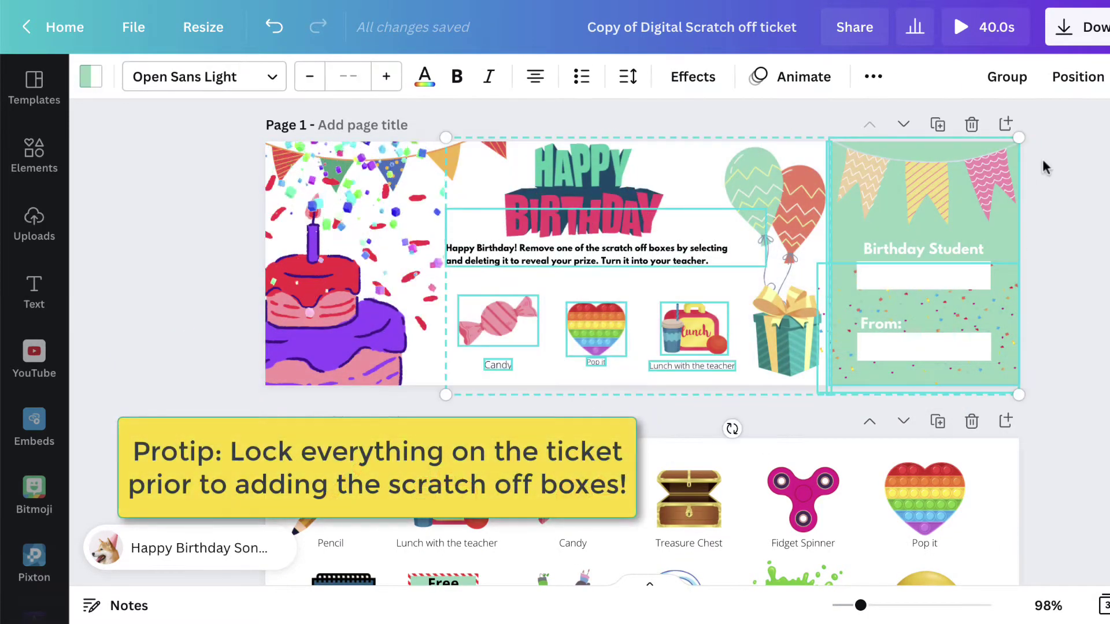
click(874, 80)
click(834, 124)
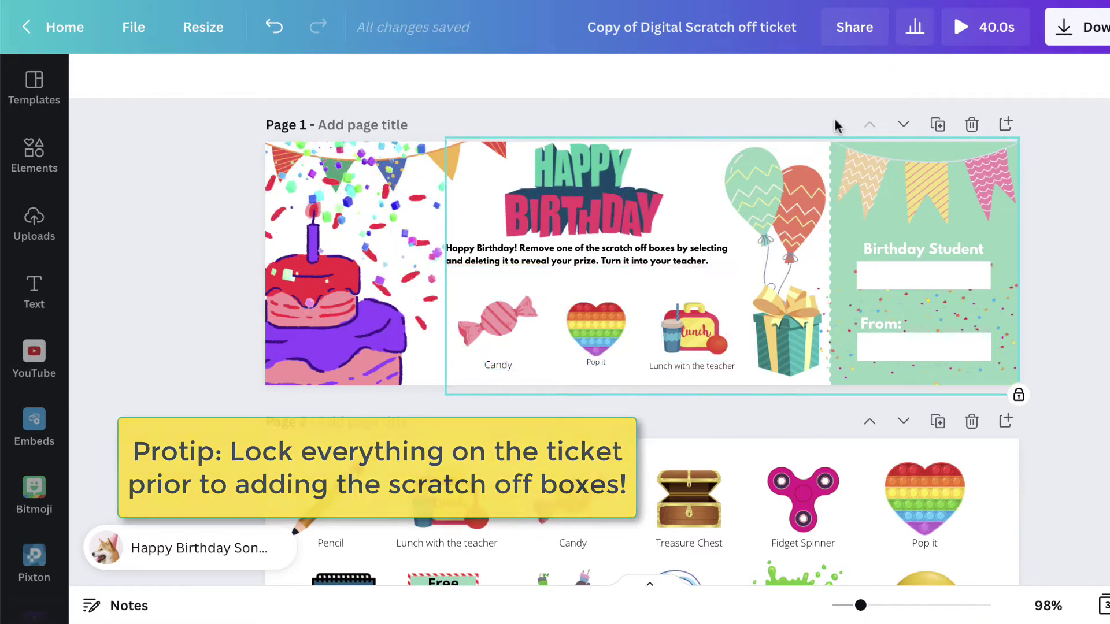
click(34, 156)
click(216, 87)
text(silver b)
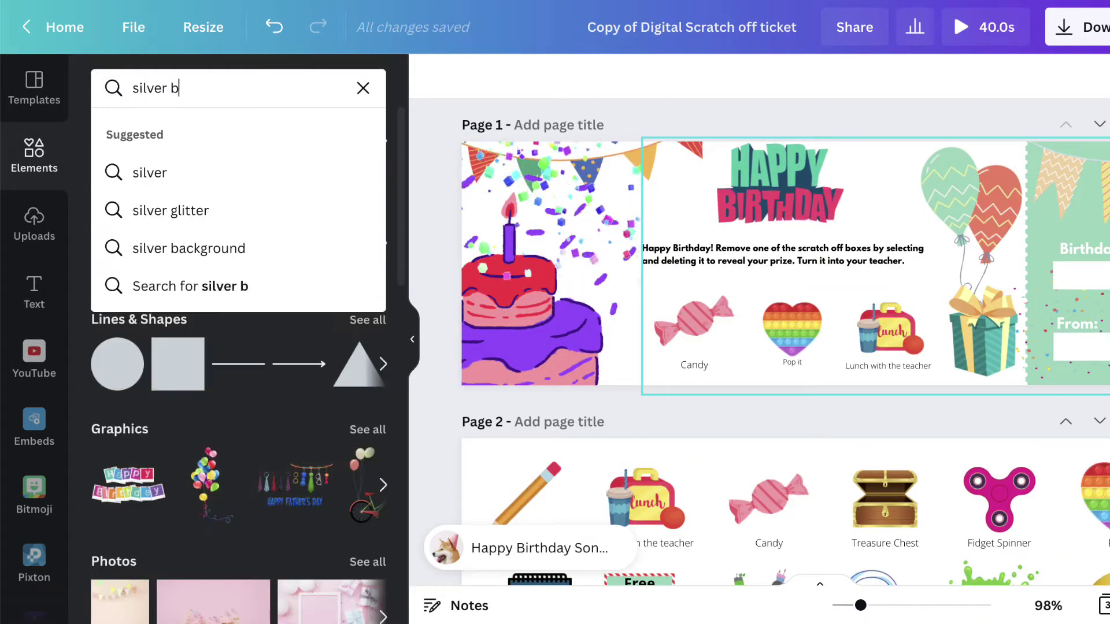
Add a silver square and duplicate it over the Candy, Pop it and lunch prizes.
key(BackSpace)
text(square)
key(Return)
click(143, 358)
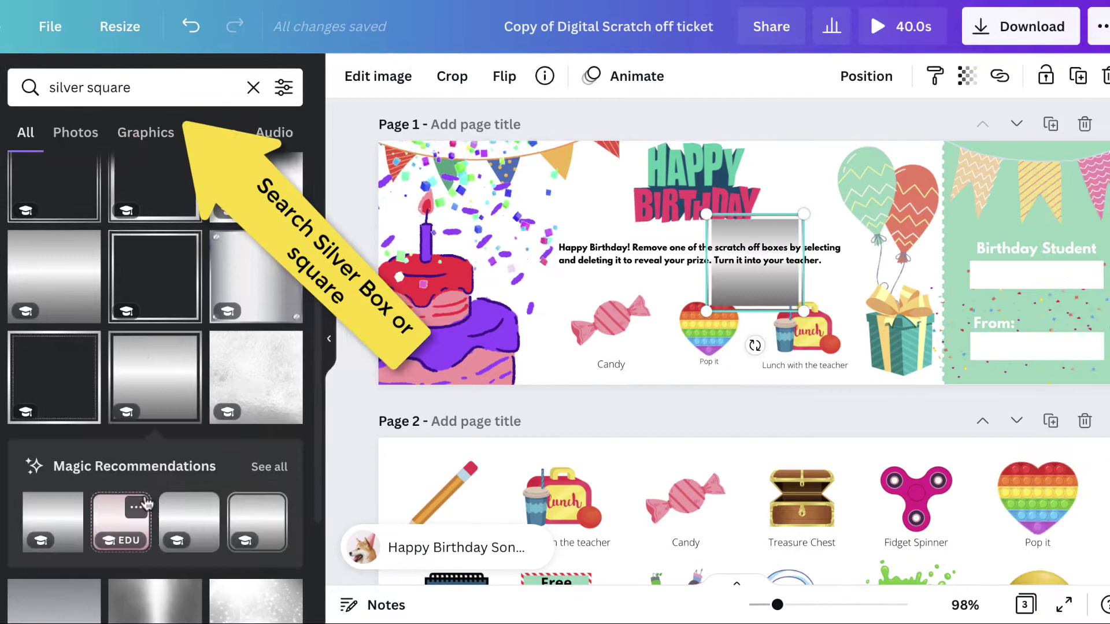
drag(826, 235, 708, 359)
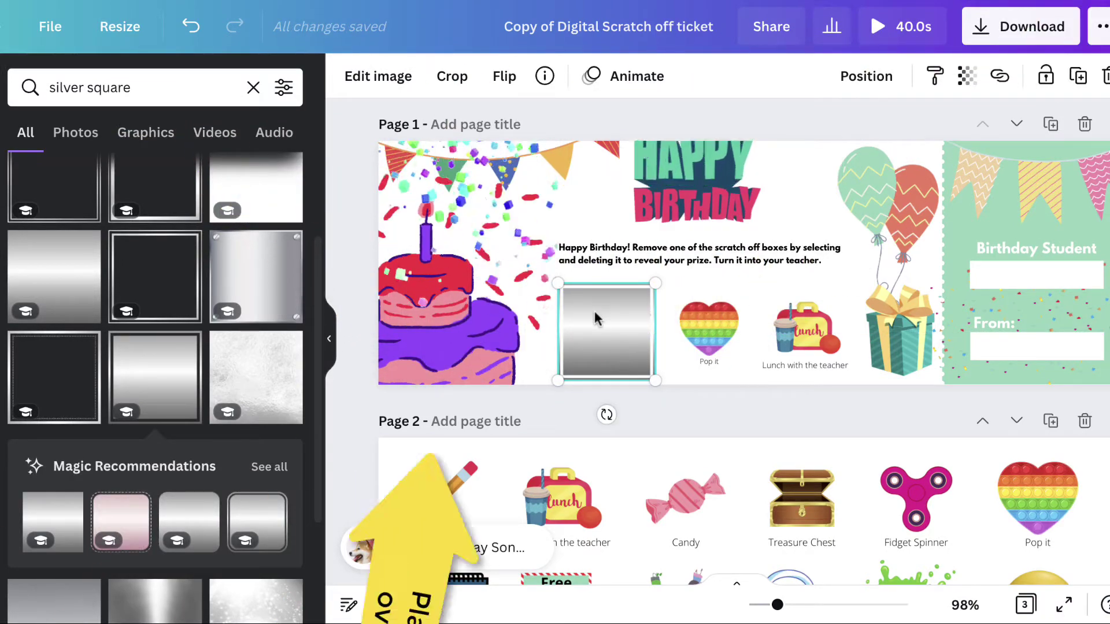
key(ctrl+d)
drag(595, 311, 702, 320)
key(ctrl+d)
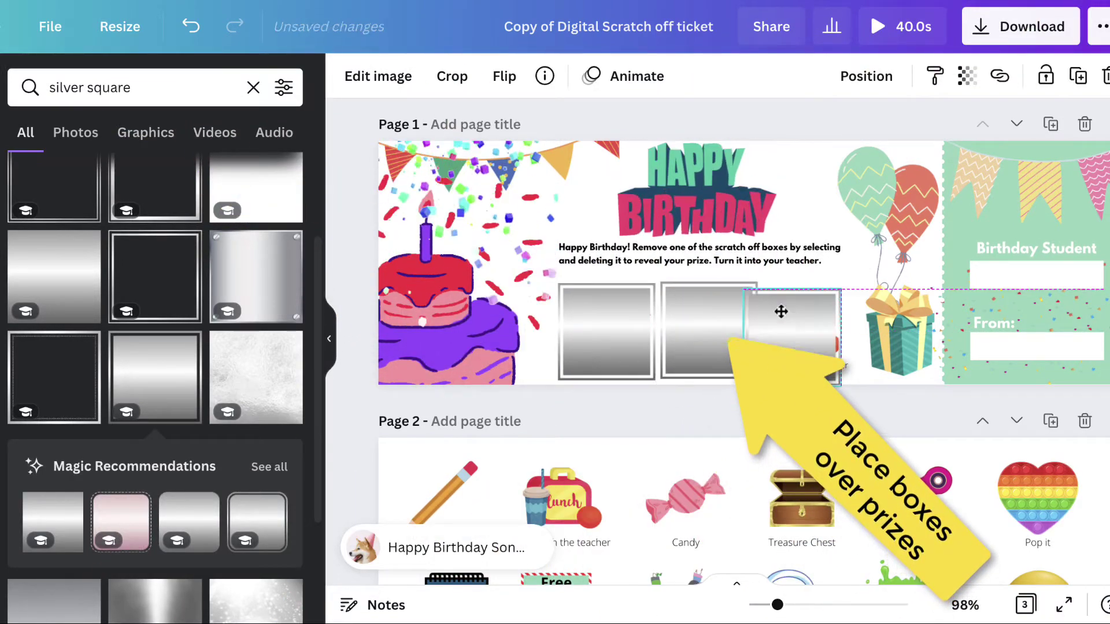
drag(783, 325, 795, 314)
Add the student name text, with a copy in the From box for the teacher.
key(t)
text(Bridgit)
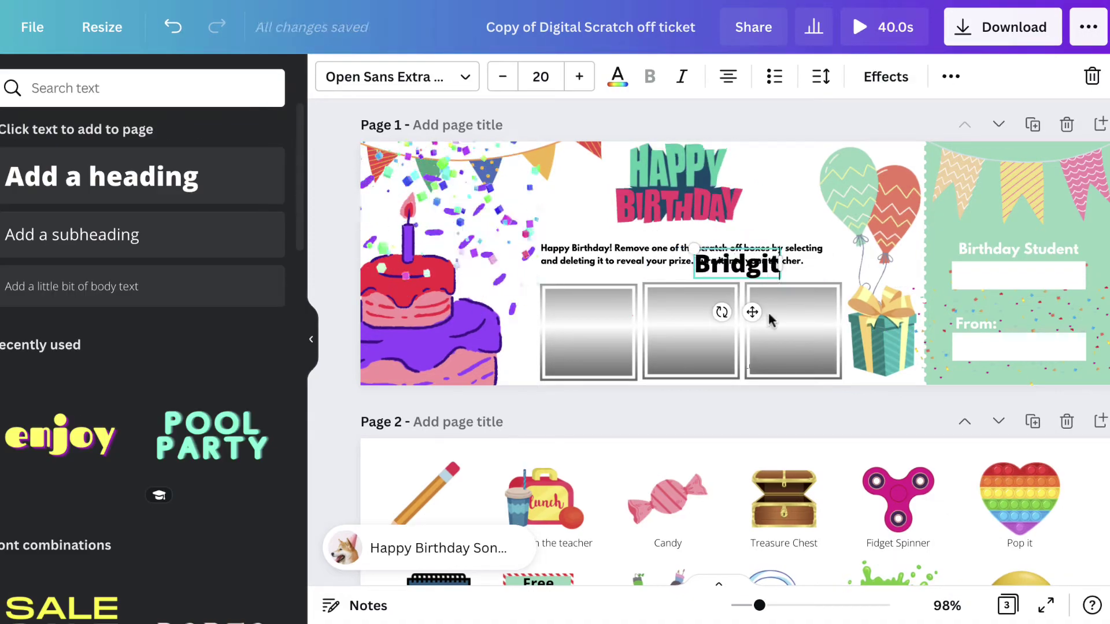
key(ctrl+d)
drag(1031, 325, 1032, 390)
text(Mrs. Fp)
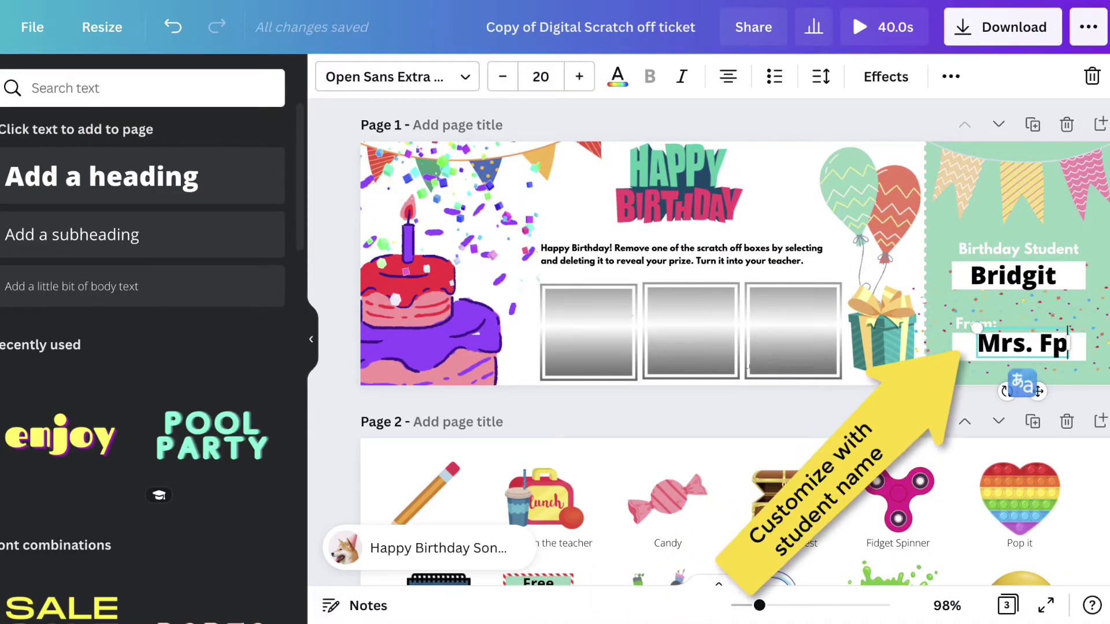
text(ox)
text(a)
text(py)
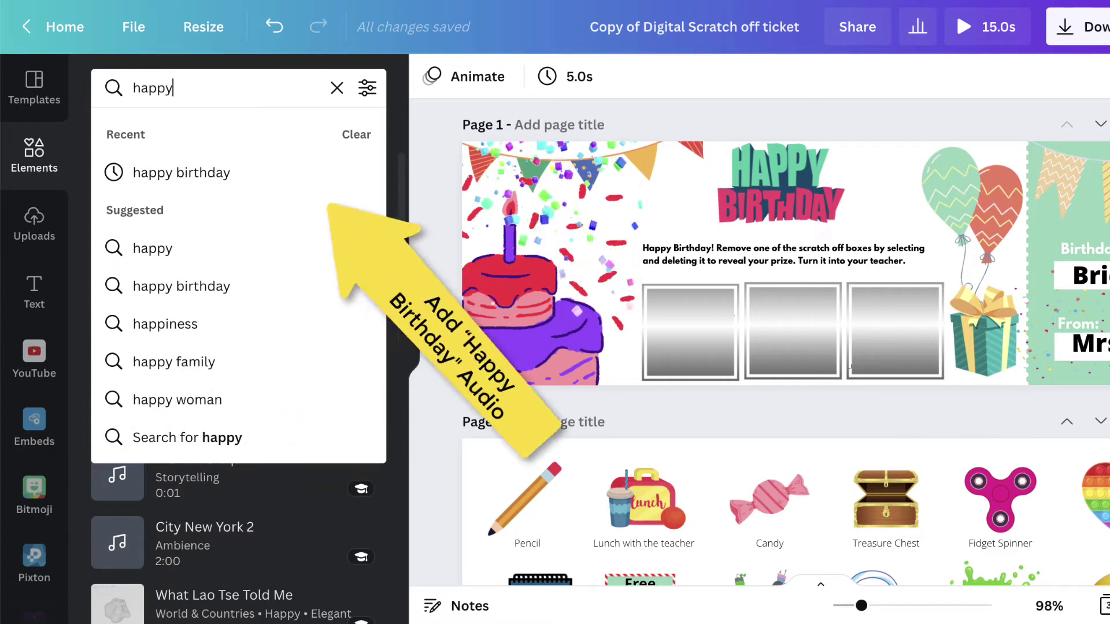
Add the ukulele Happy Birthday song to the ticket and adjust page timing.
click(239, 171)
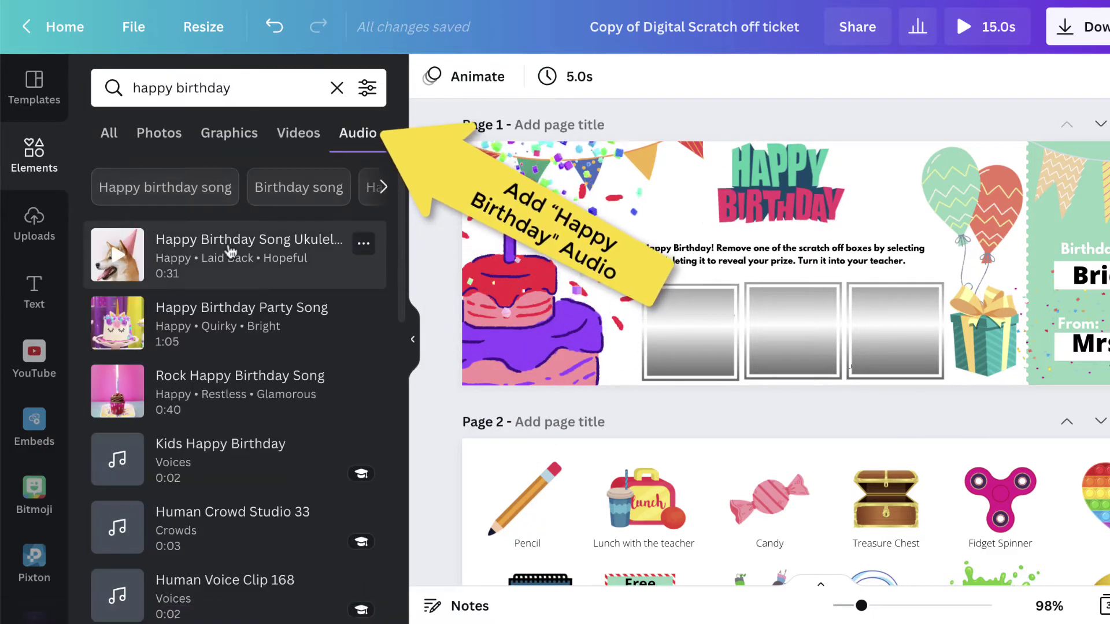
click(230, 248)
click(634, 85)
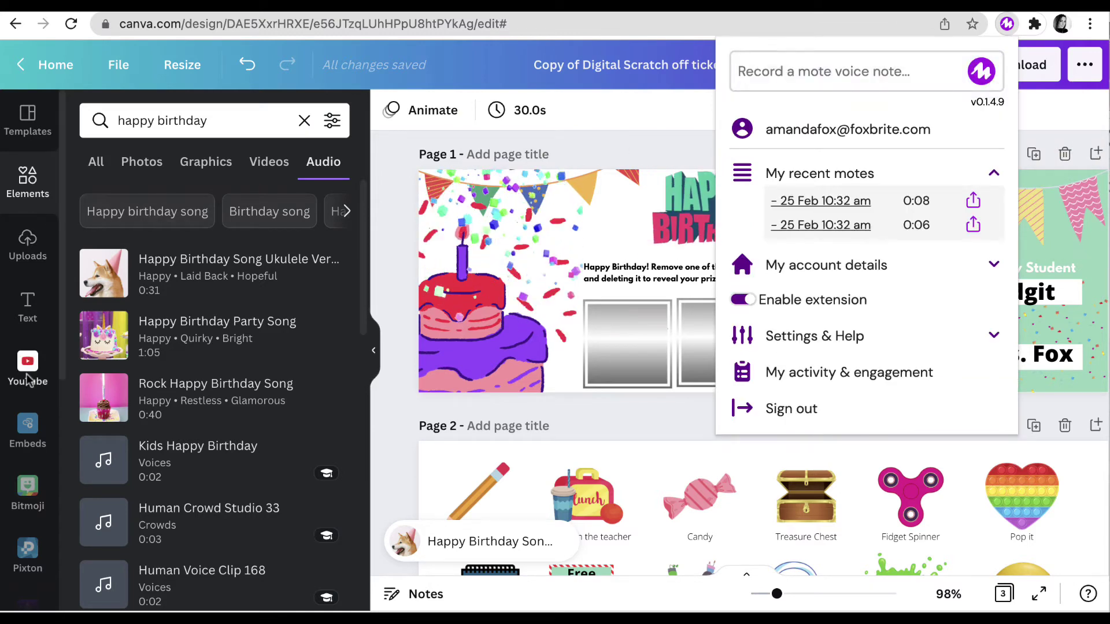
scroll(29, 377, down, 5)
Generate a QR code from the pasted voice-note link and shrink it over the middle box.
click(28, 425)
text(https://mote.fyi/gmzqcch)
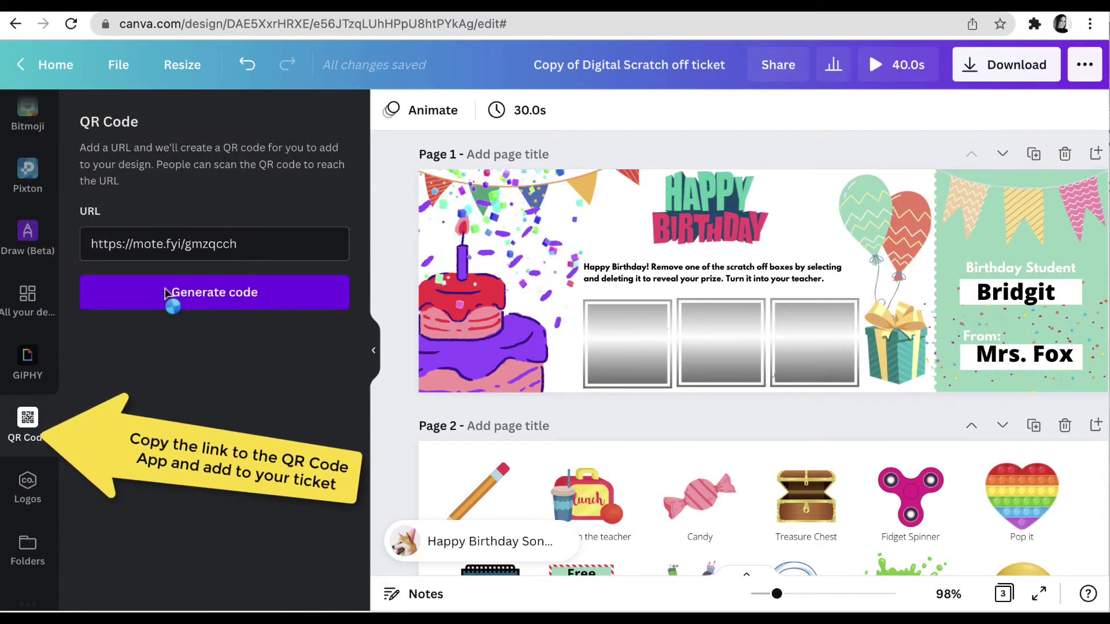
click(166, 294)
drag(806, 237, 763, 290)
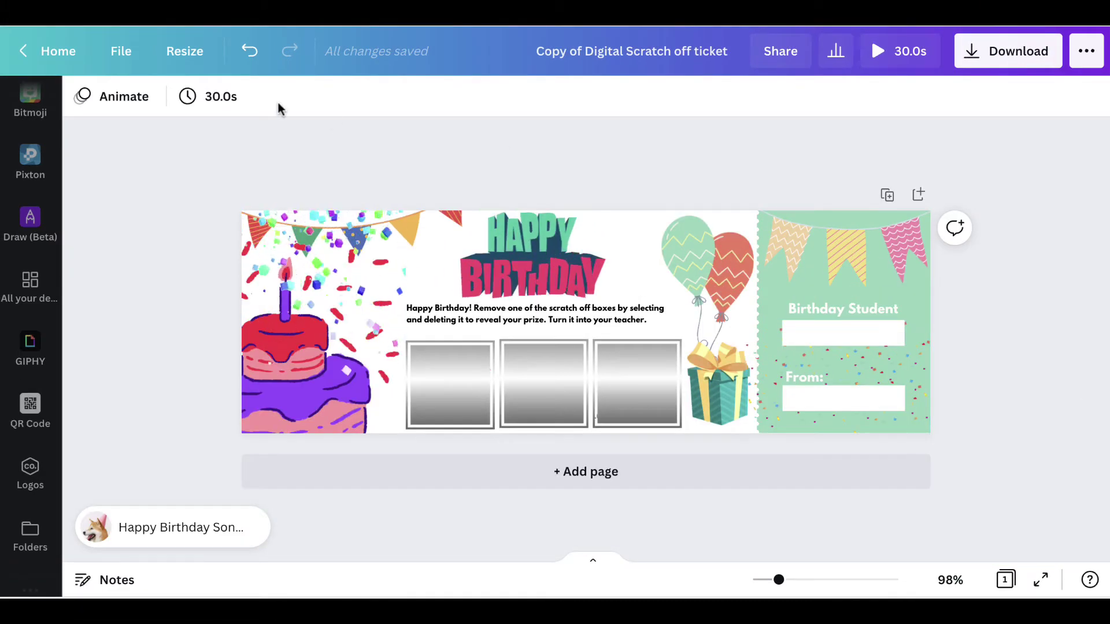
Share the design as a use-as-template link and open the new copy.
click(781, 50)
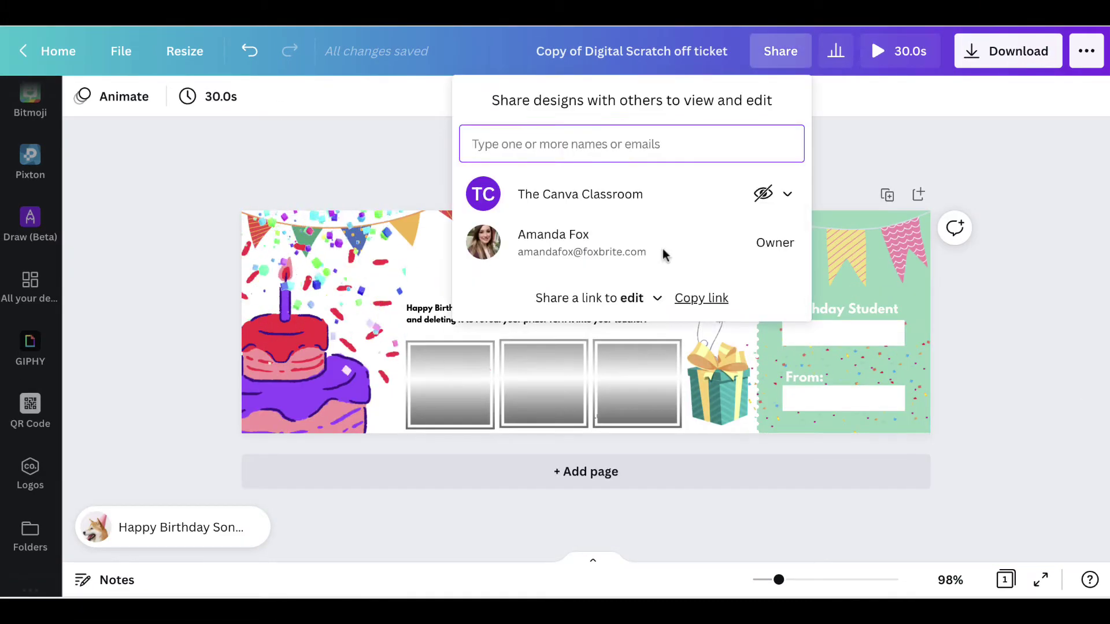
click(642, 297)
click(607, 346)
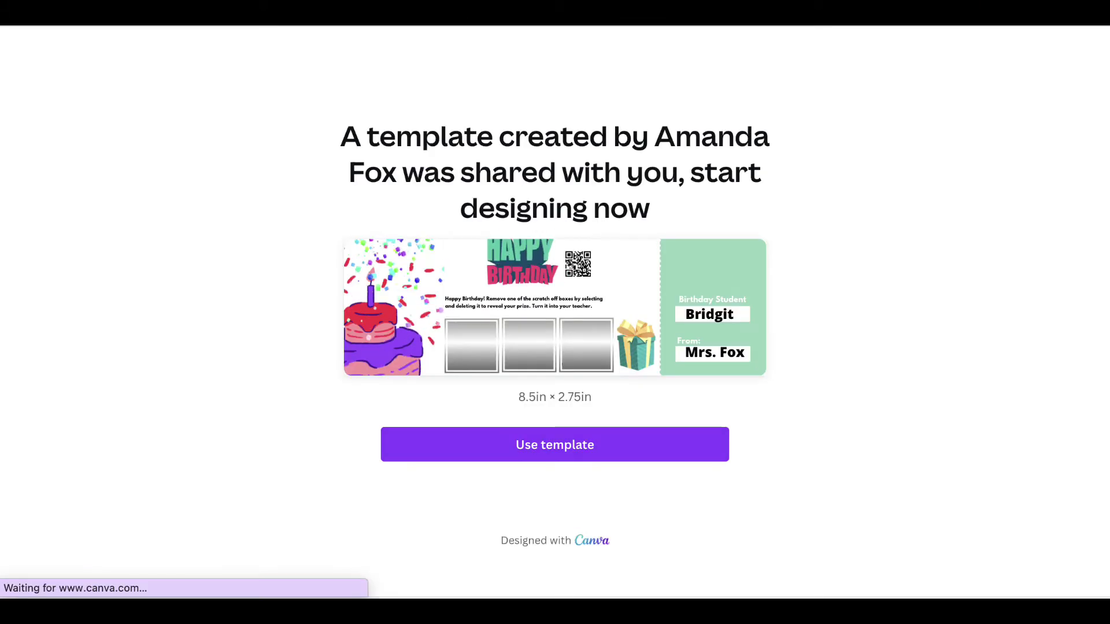
click(622, 447)
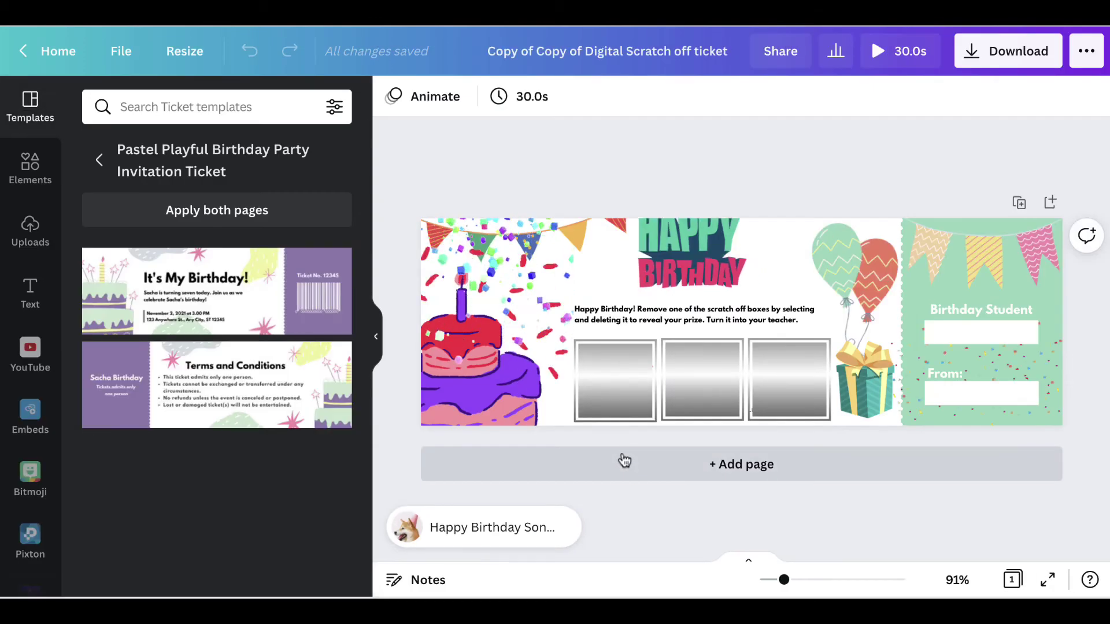
Delete the middle silver square to reveal the Pop it rainbow heart.
click(703, 379)
key(Delete)
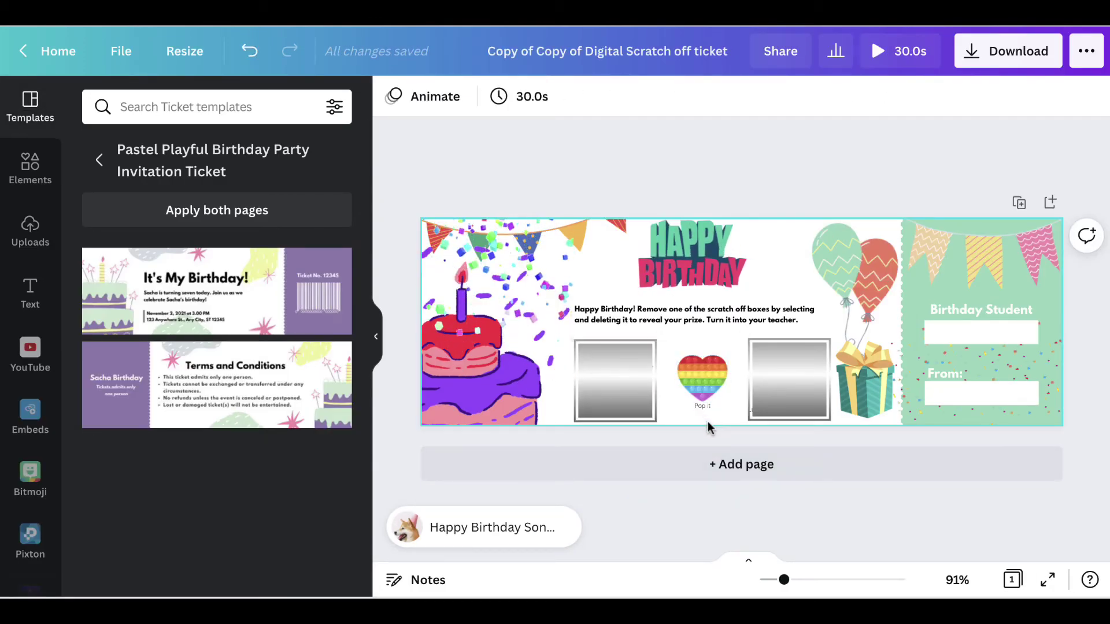